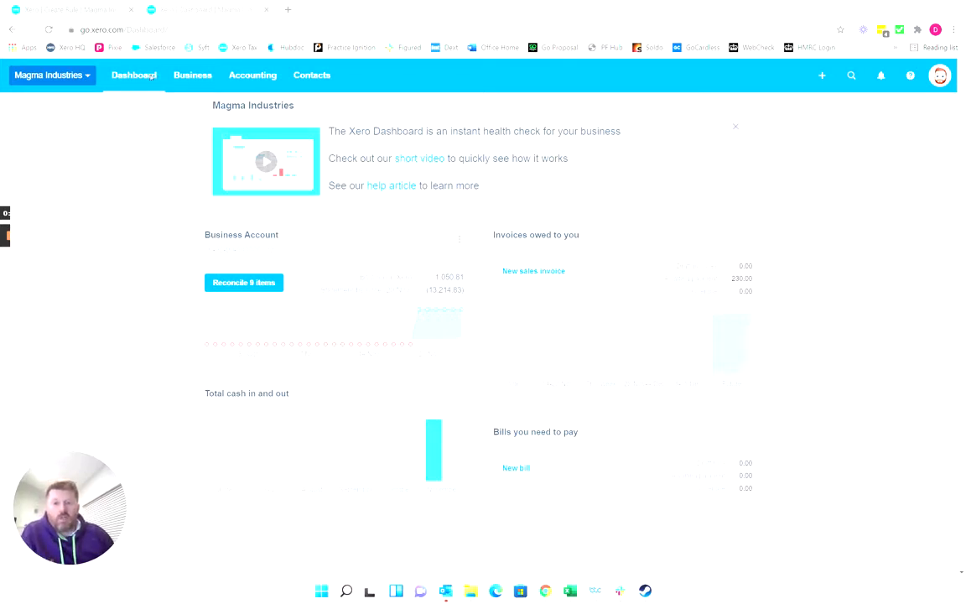
Open the Business Account's reconciliation list and check the statement details of the 15 Nov 2021 Nest payment.
click(252, 285)
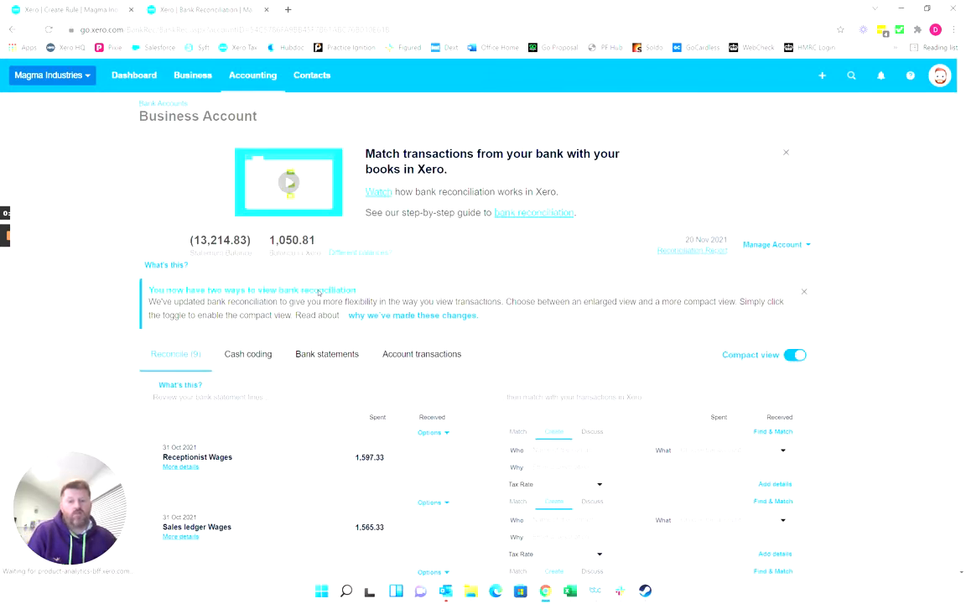
scroll(582, 397, down, 3)
scroll(333, 126, down, 3)
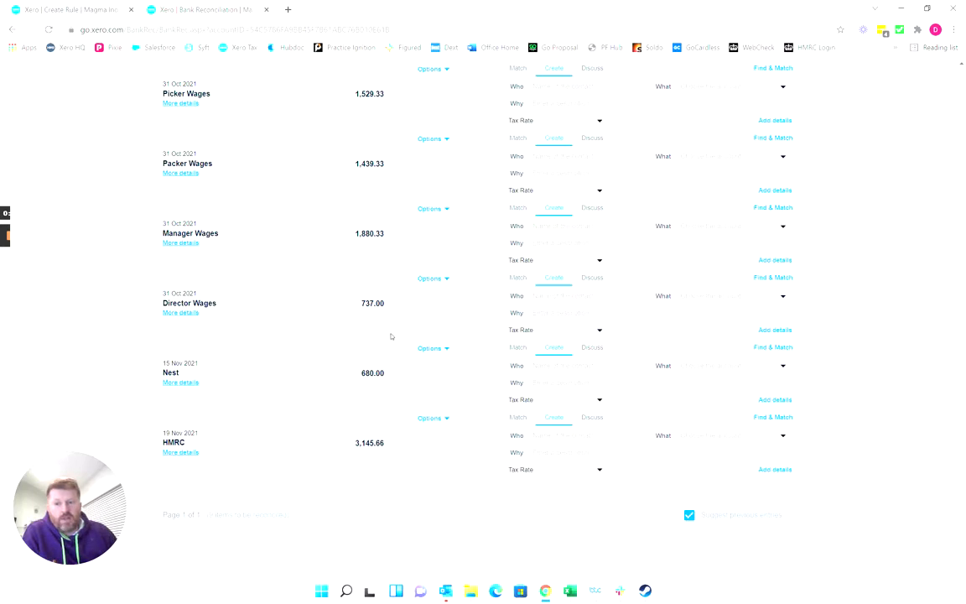
mouse_move(188, 382)
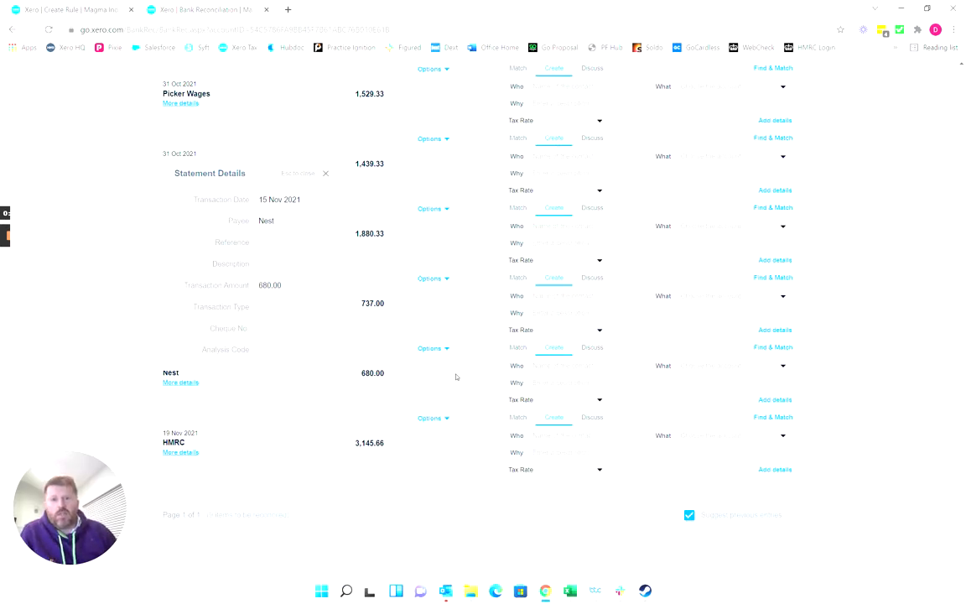
click(323, 173)
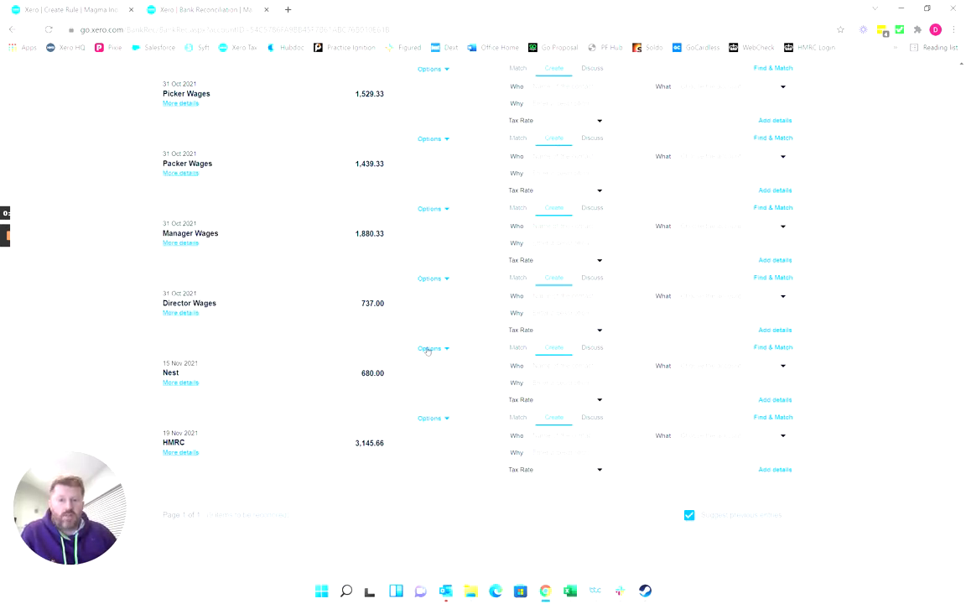
Start a new bank rule from the Nest statement line and look over its sections.
click(428, 349)
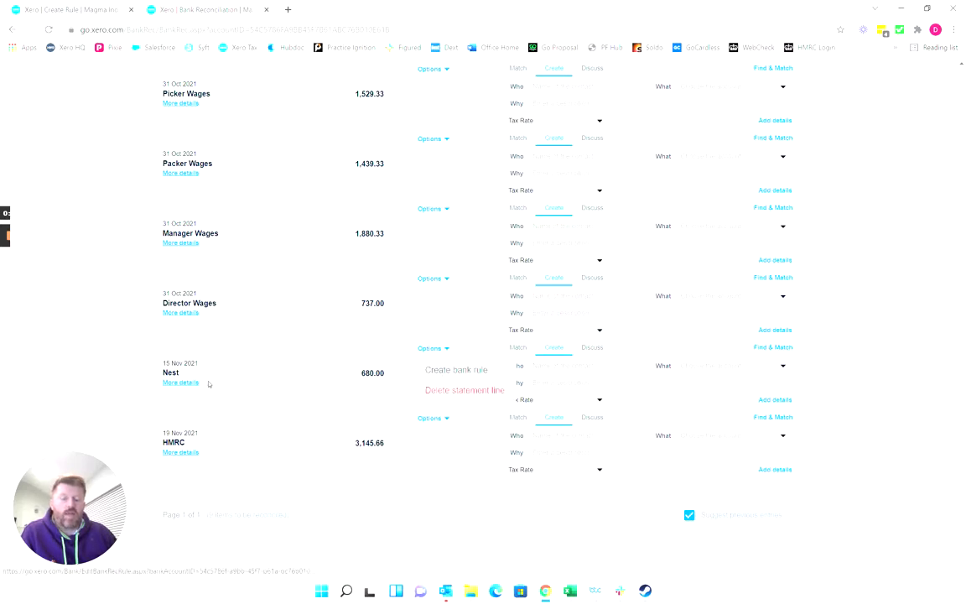
click(474, 370)
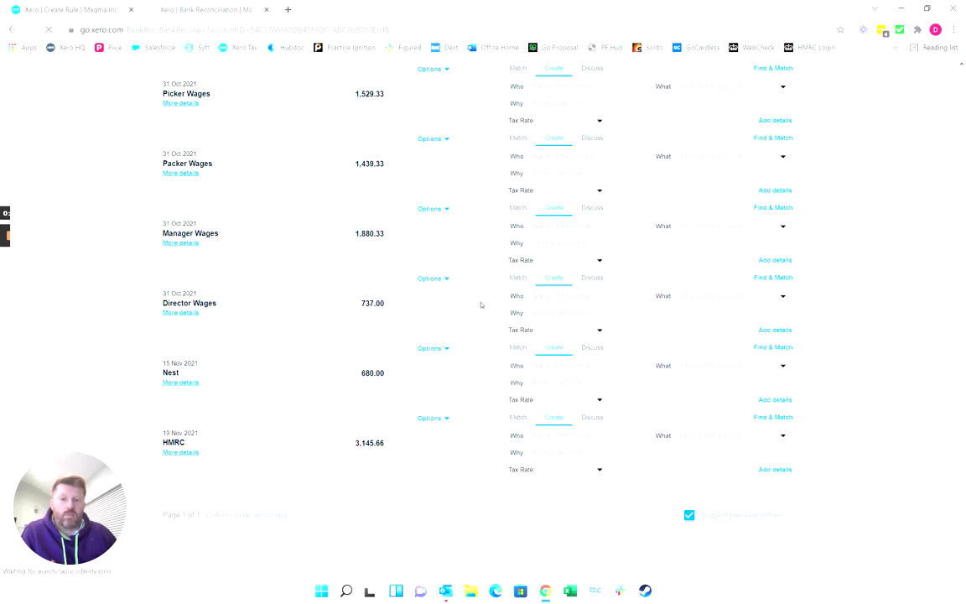
scroll(386, 451, down, 2)
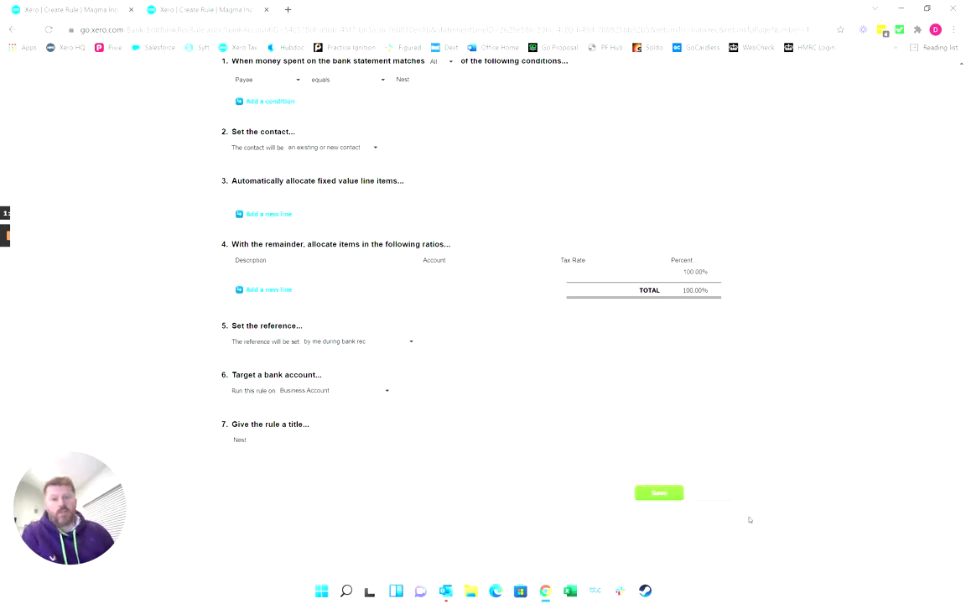
scroll(702, 440, up, 2)
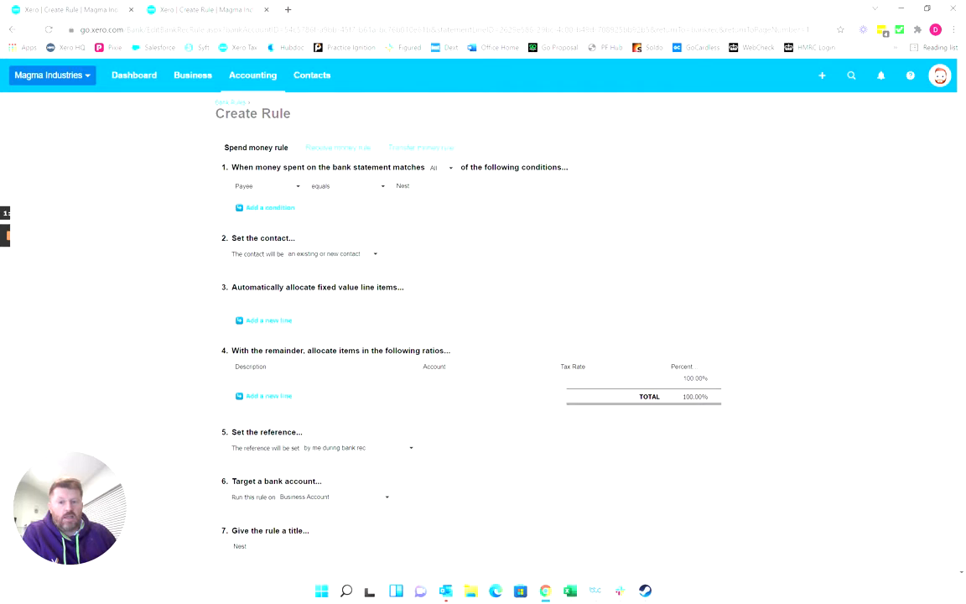
Try a second rule condition where Description starts with a text, and remove that condition again.
click(335, 185)
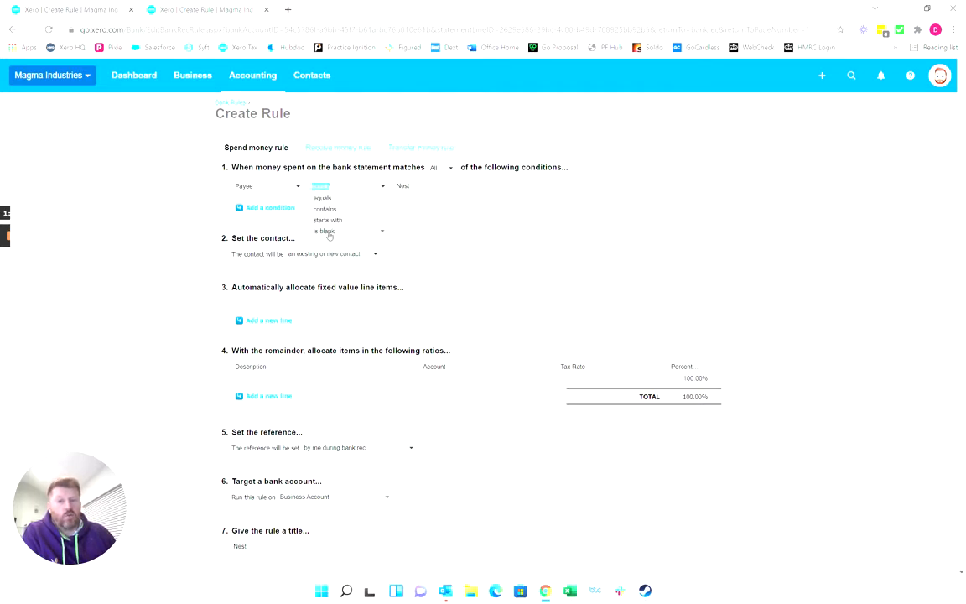
click(427, 230)
click(289, 207)
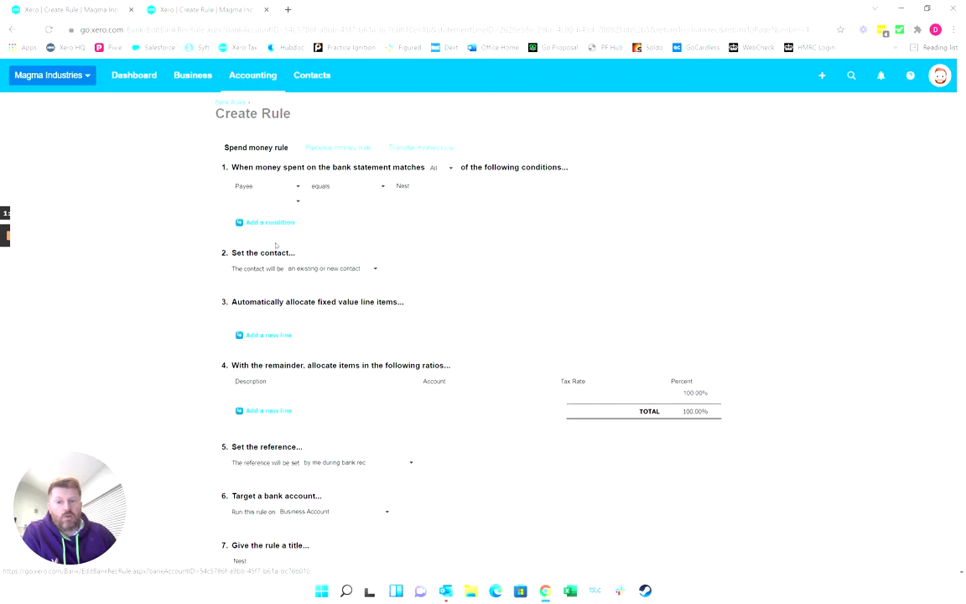
click(296, 202)
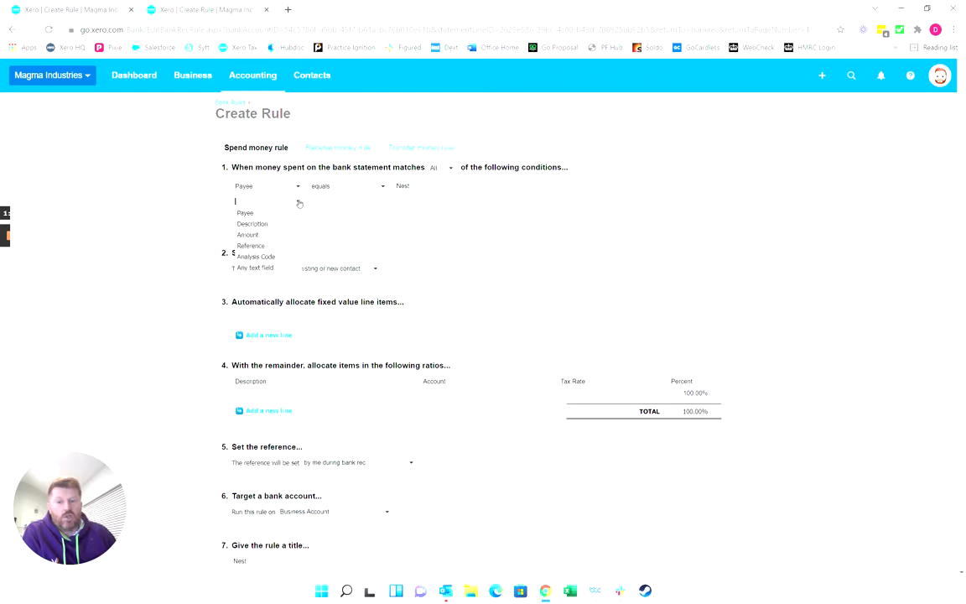
click(252, 223)
click(381, 201)
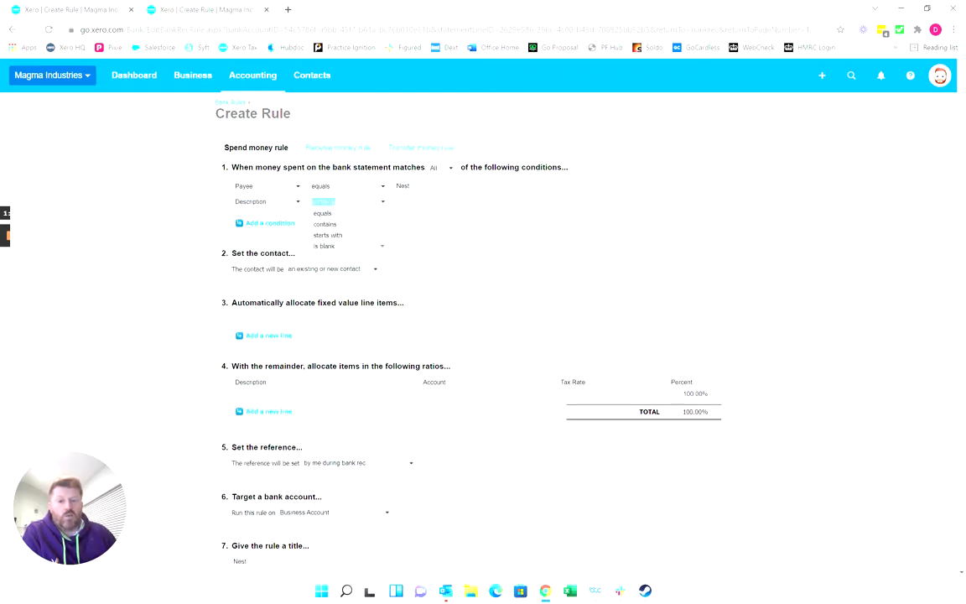
click(357, 235)
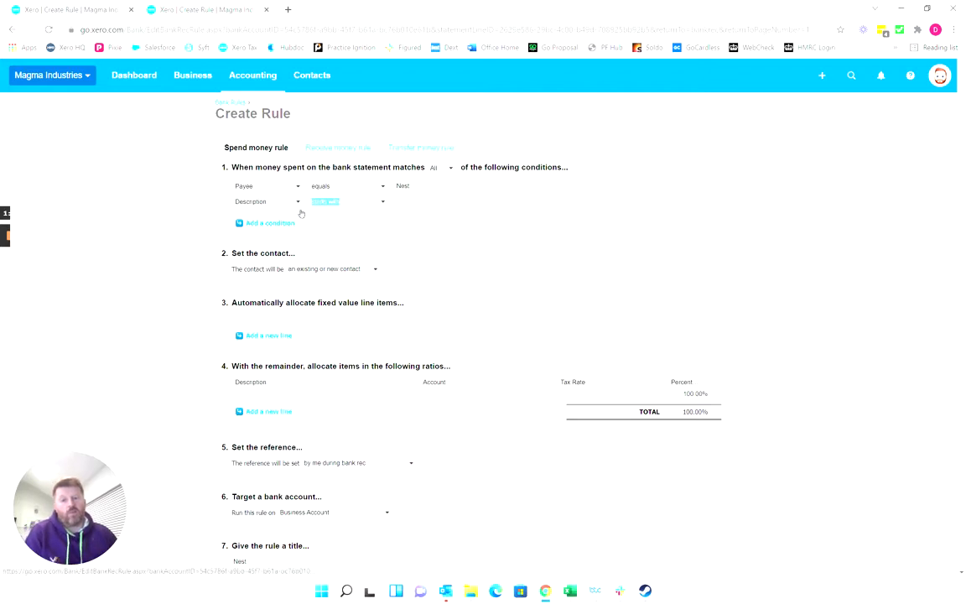
mouse_move(721, 205)
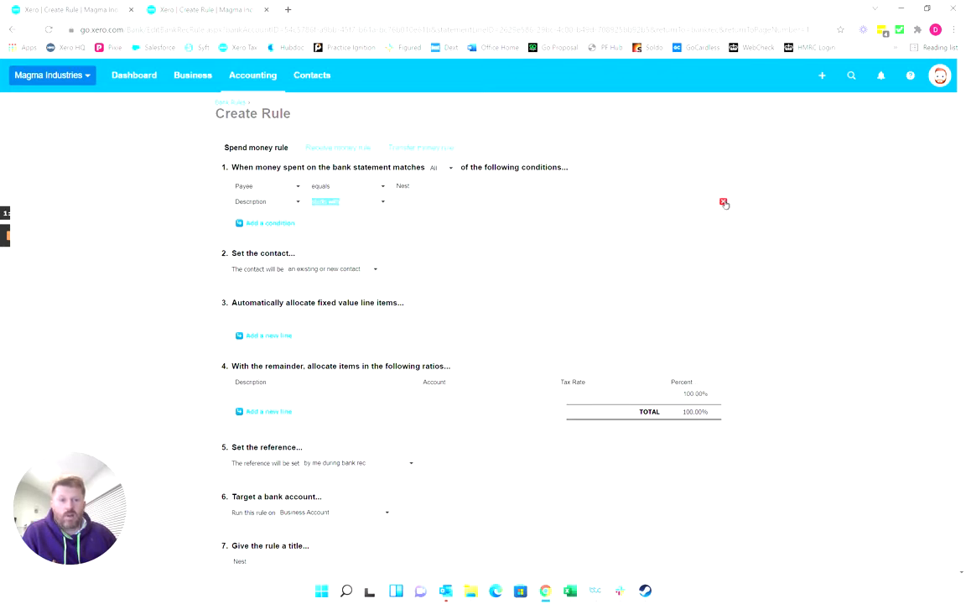
click(721, 202)
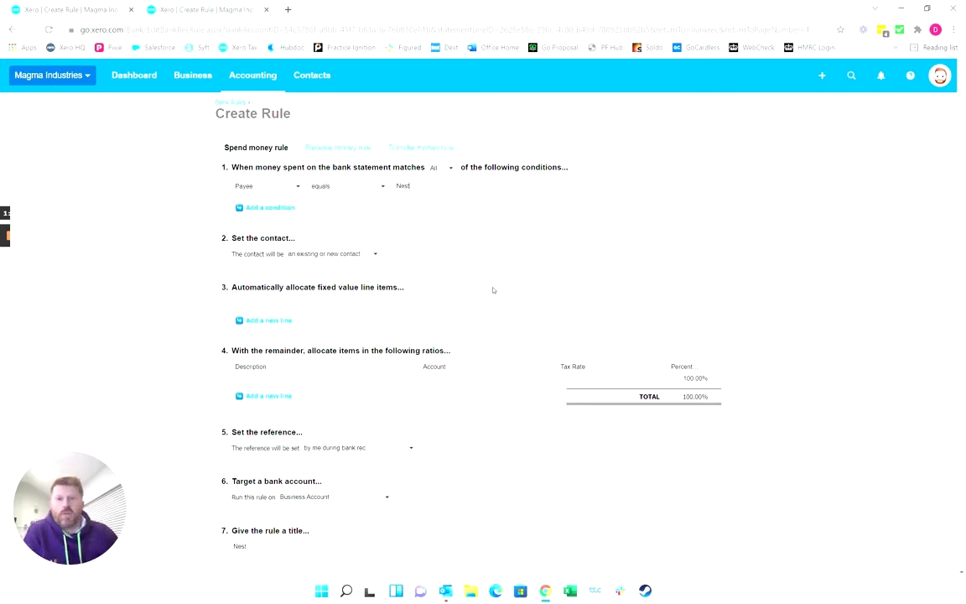
Set the rule's contact to Nest as an existing or new contact.
scroll(692, 241, down, 1)
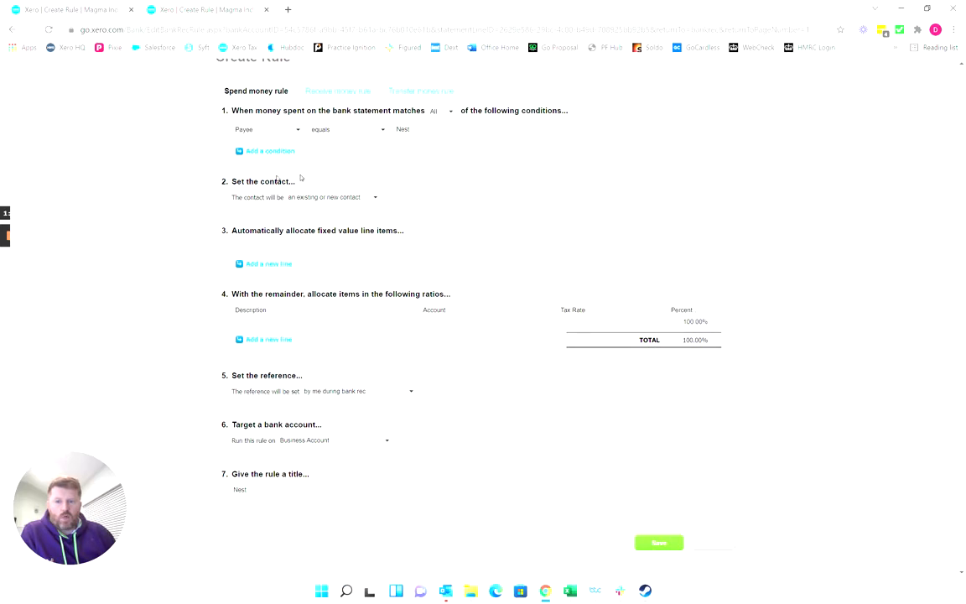
click(391, 197)
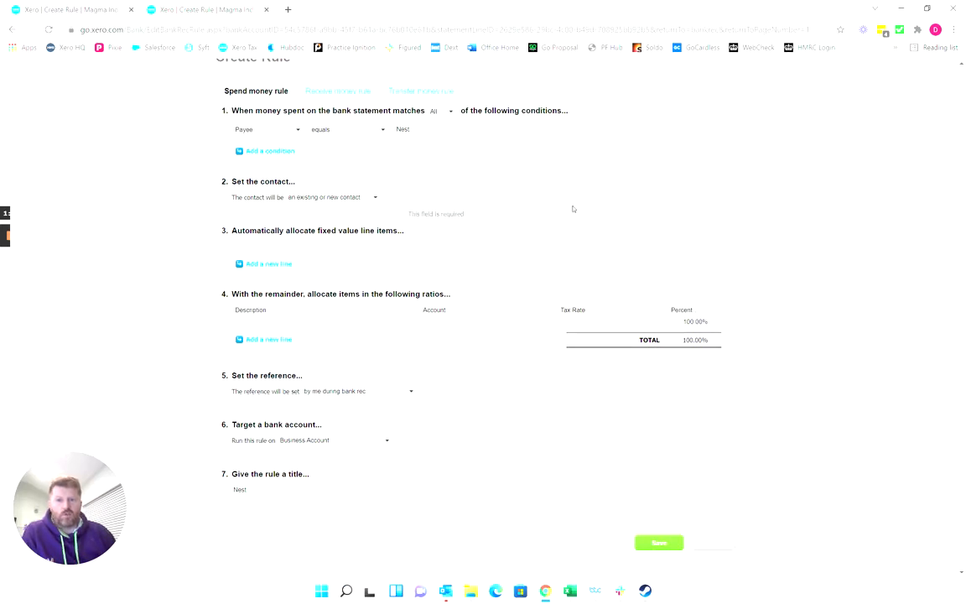
text(Nest)
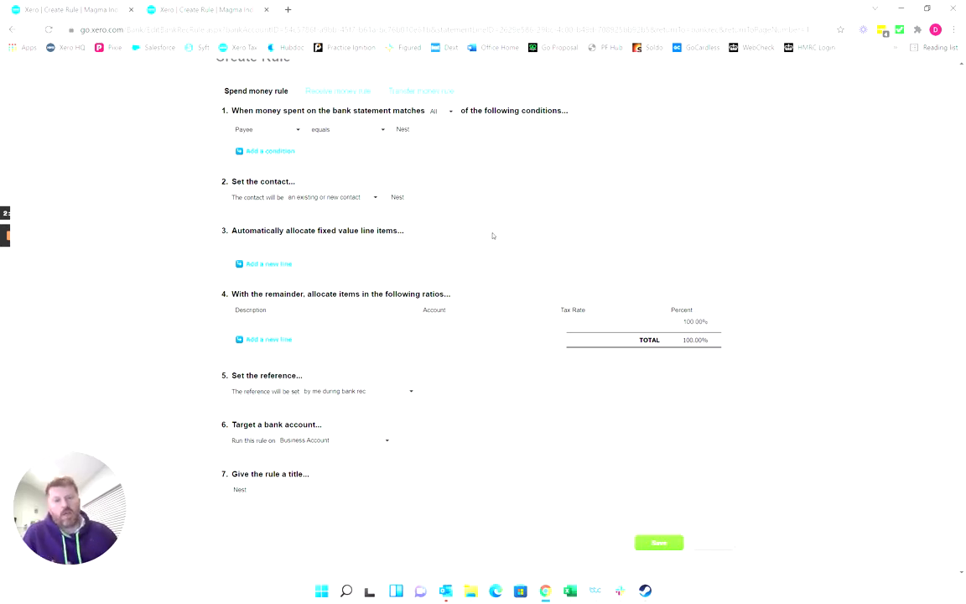
Allocate the remainder to a line described "Monthly Workplace Pension" with the account 858 - Pensions Payable.
click(377, 327)
text(Mon)
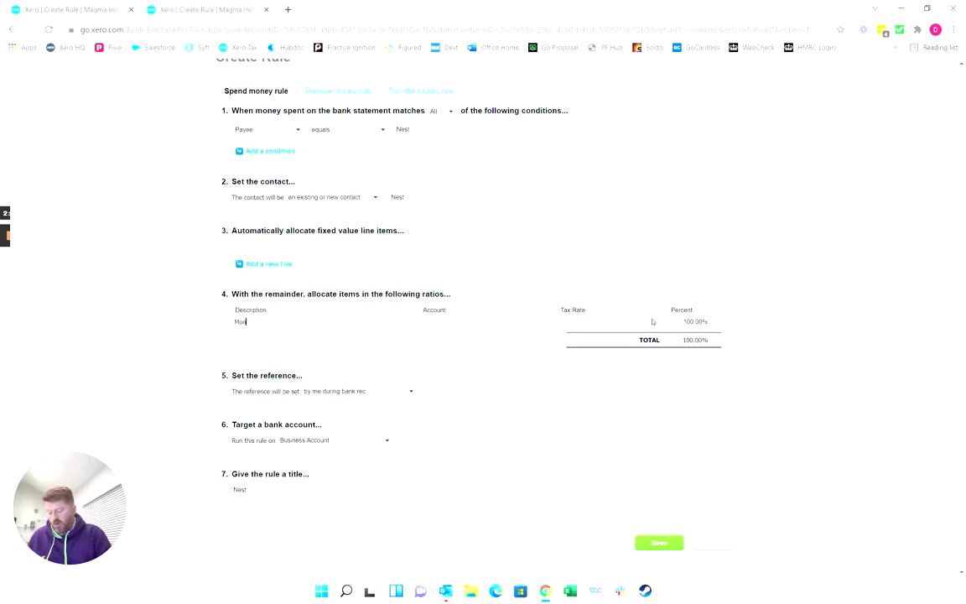
text(thly Work)
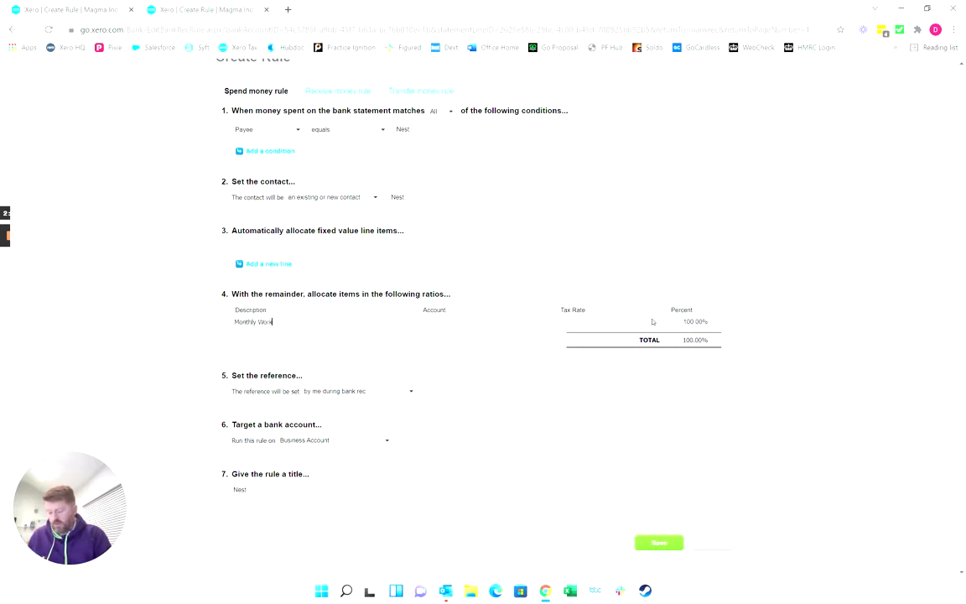
text(place Pension)
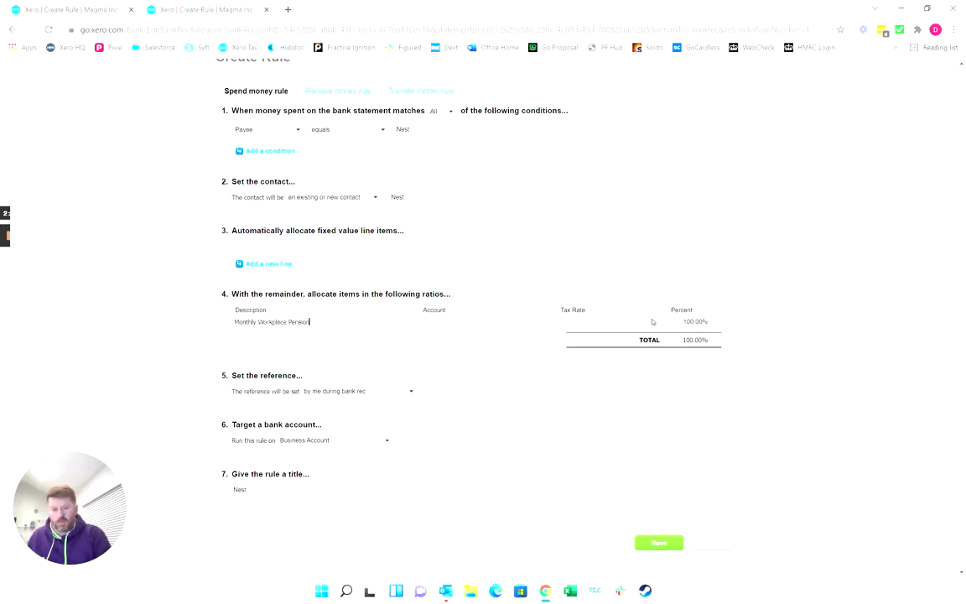
key(Tab)
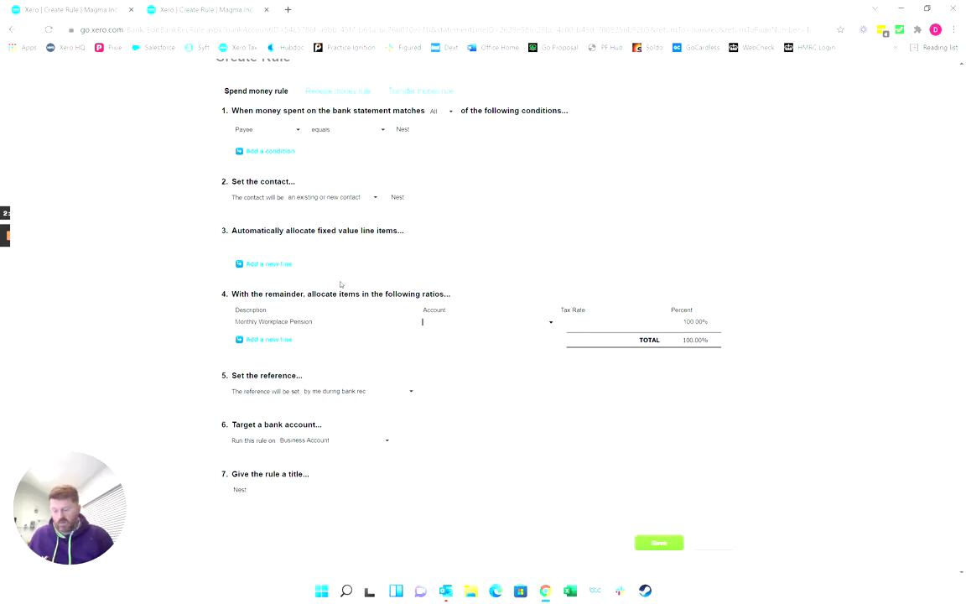
text(pensi)
key(Down)
key(Tab)
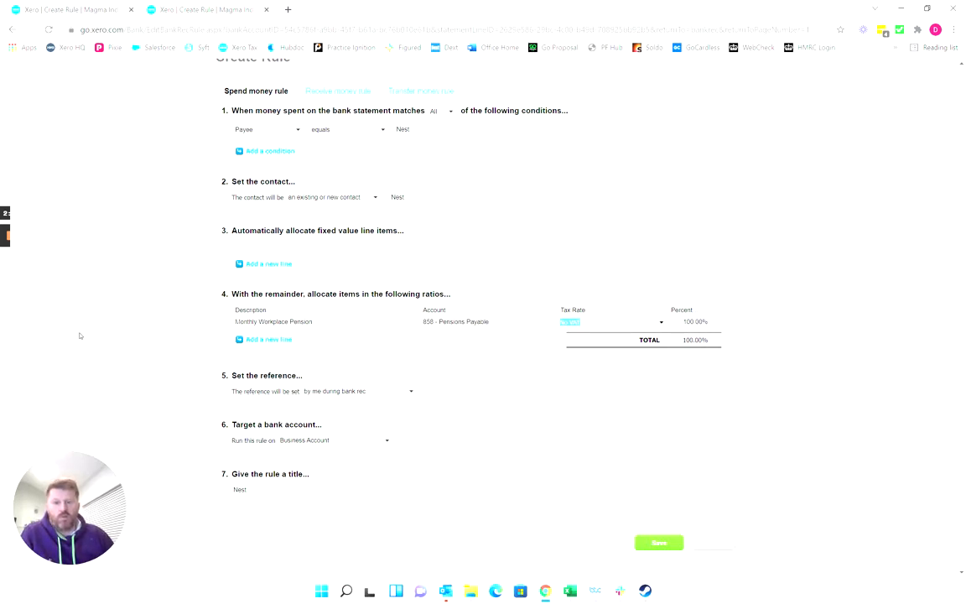
Add a fixed value line described "Fixed fee" with the account 325 - Direct Expenses and an amount of 50.00.
click(270, 264)
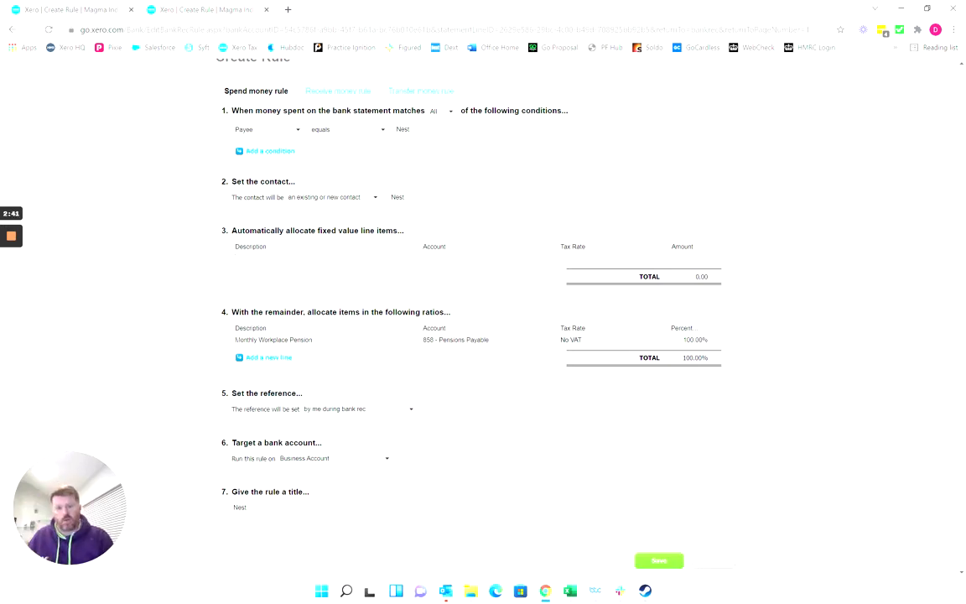
text(Fixed fee)
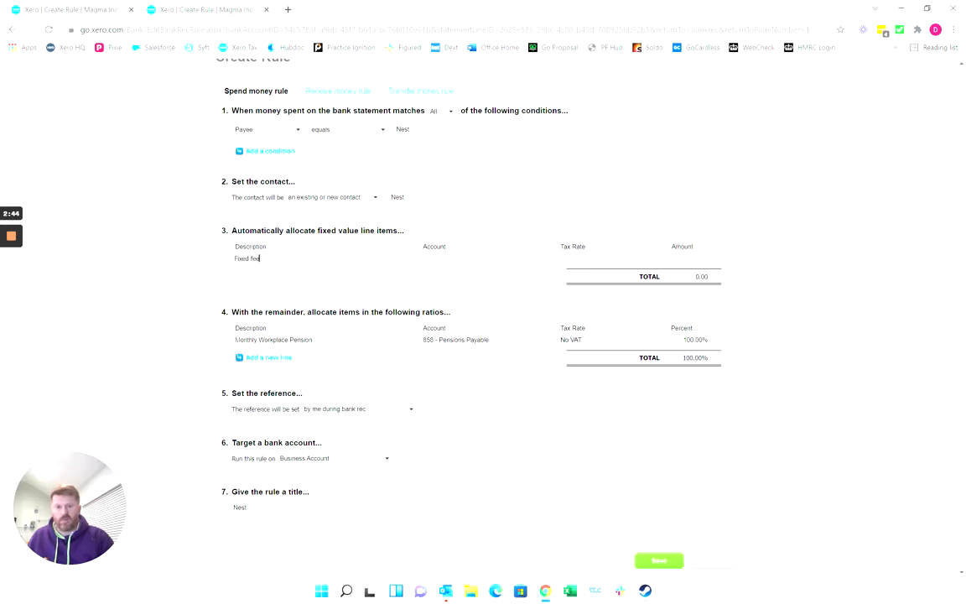
key(Tab)
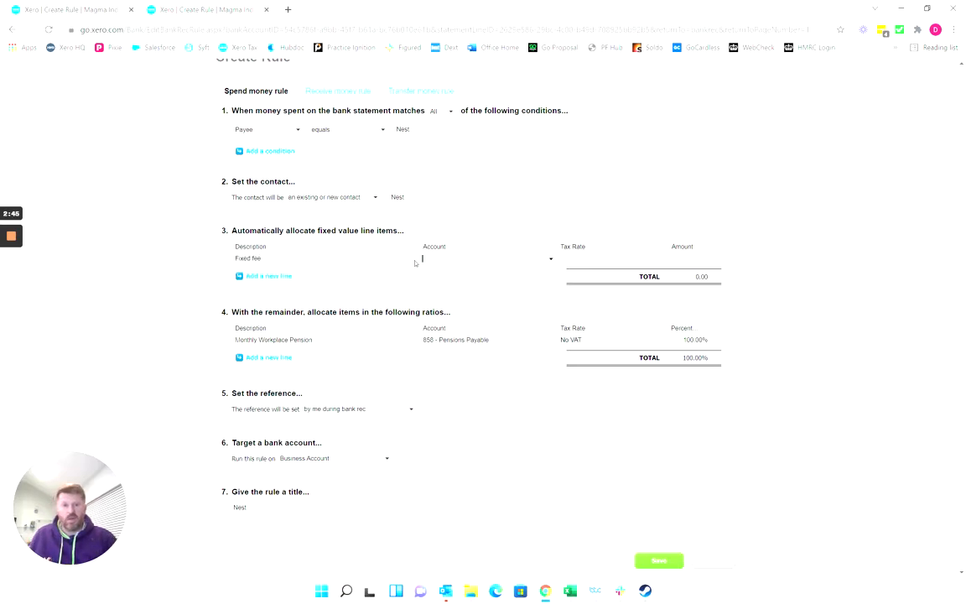
text(pen)
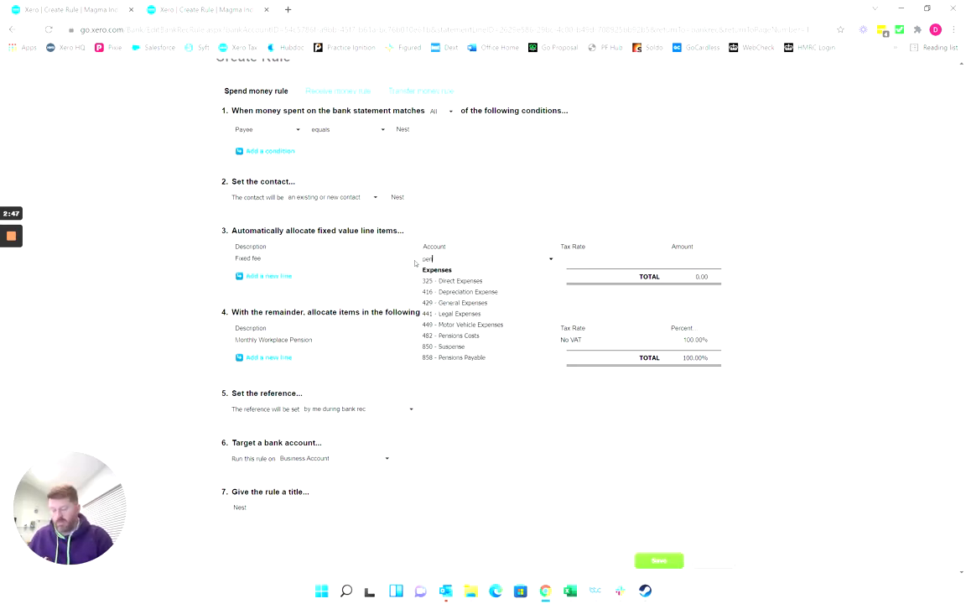
key(Tab)
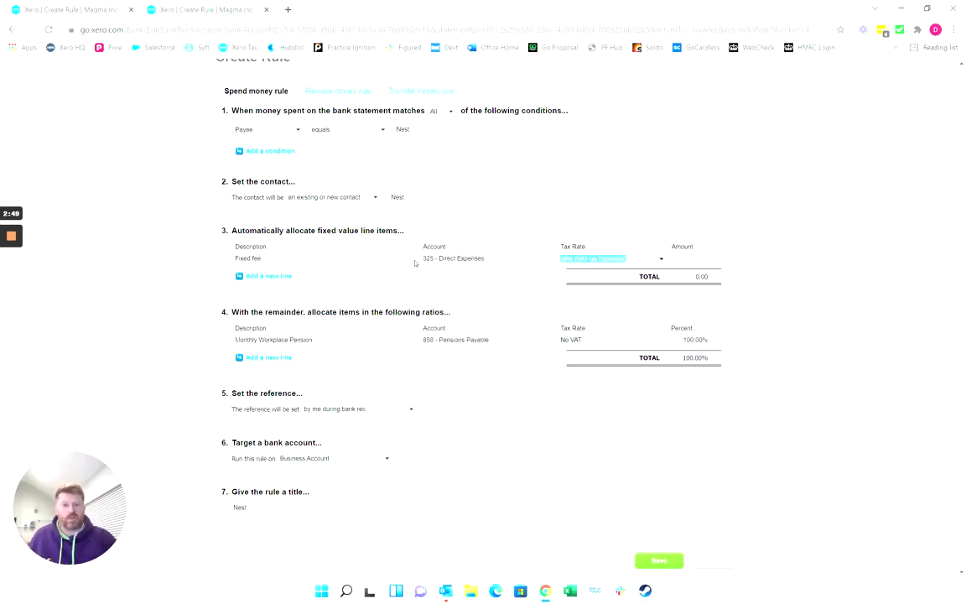
key(Tab)
text(50)
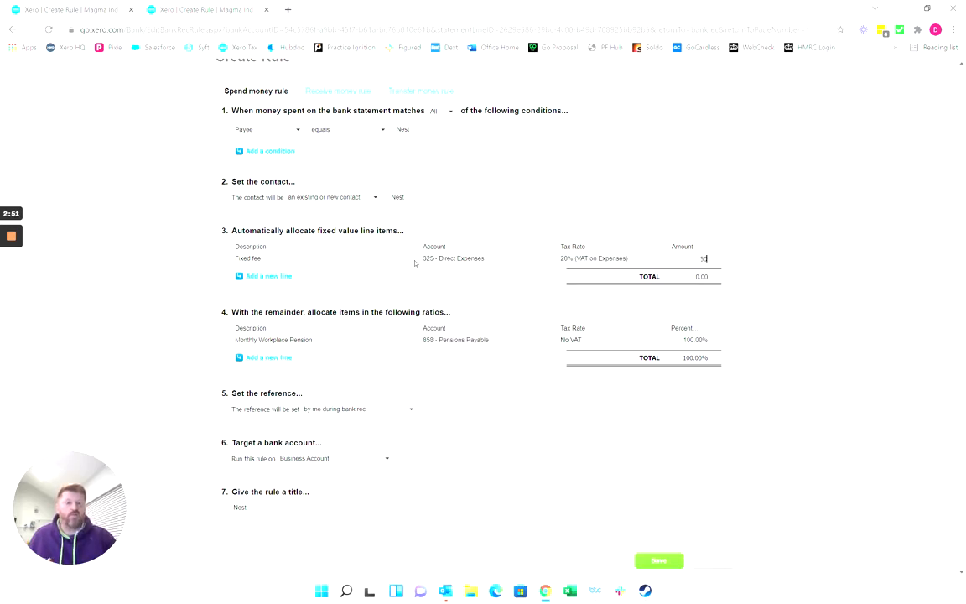
click(497, 366)
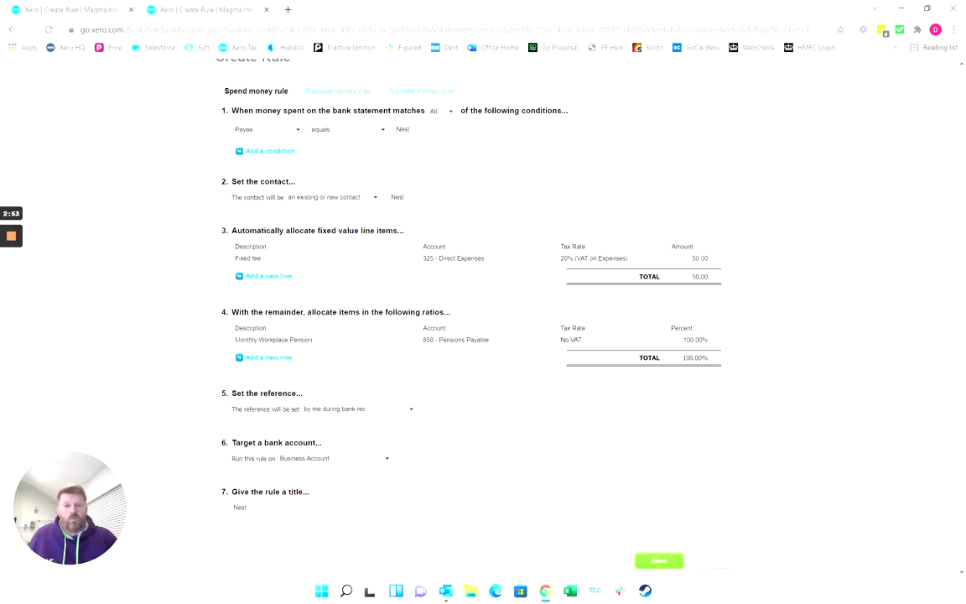
Add a second remainder line described "Monthly variable costs" with the account 404 - Bank Fees.
click(268, 357)
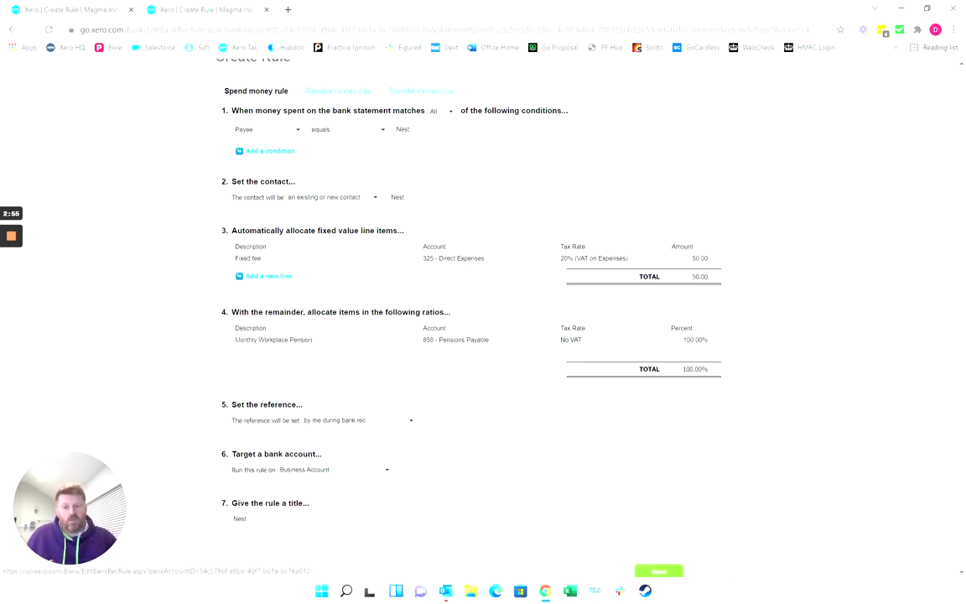
text(Monthly)
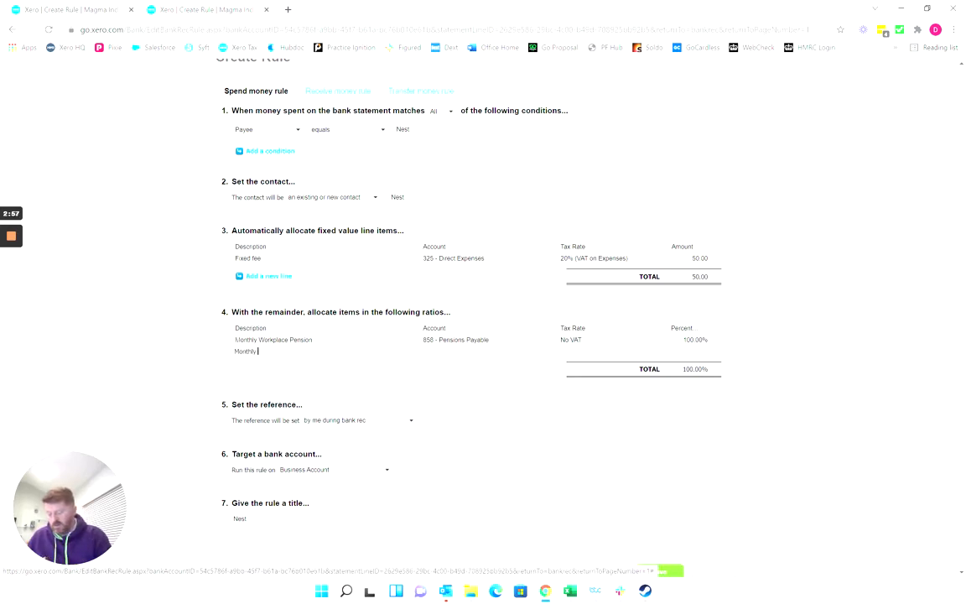
text( varia)
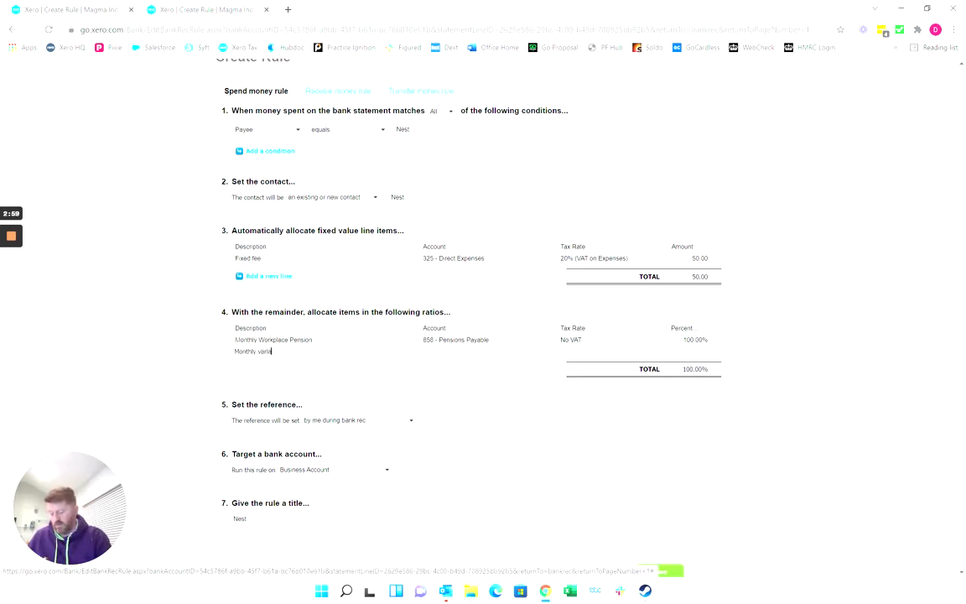
text(ble costs)
key(Tab)
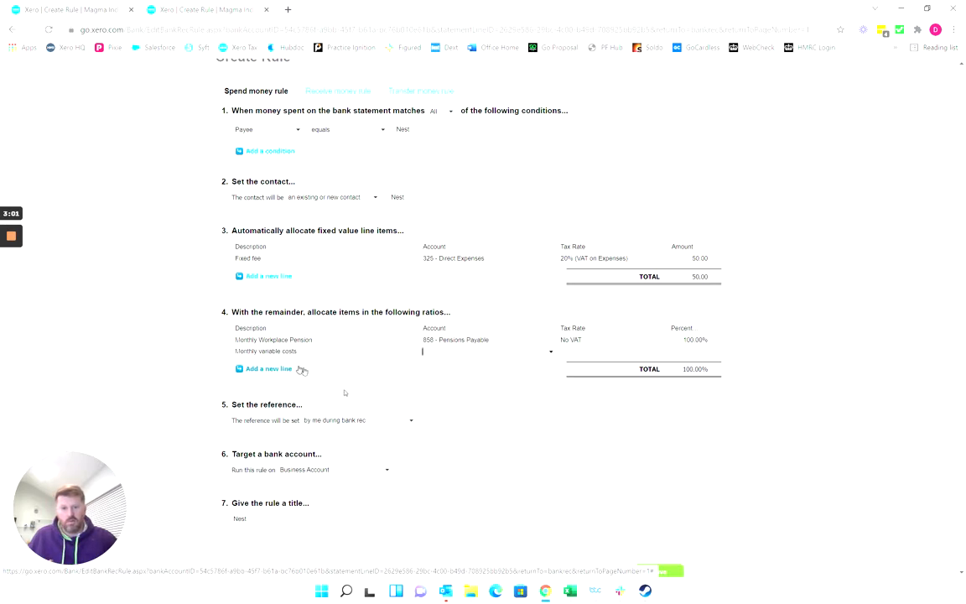
text(404)
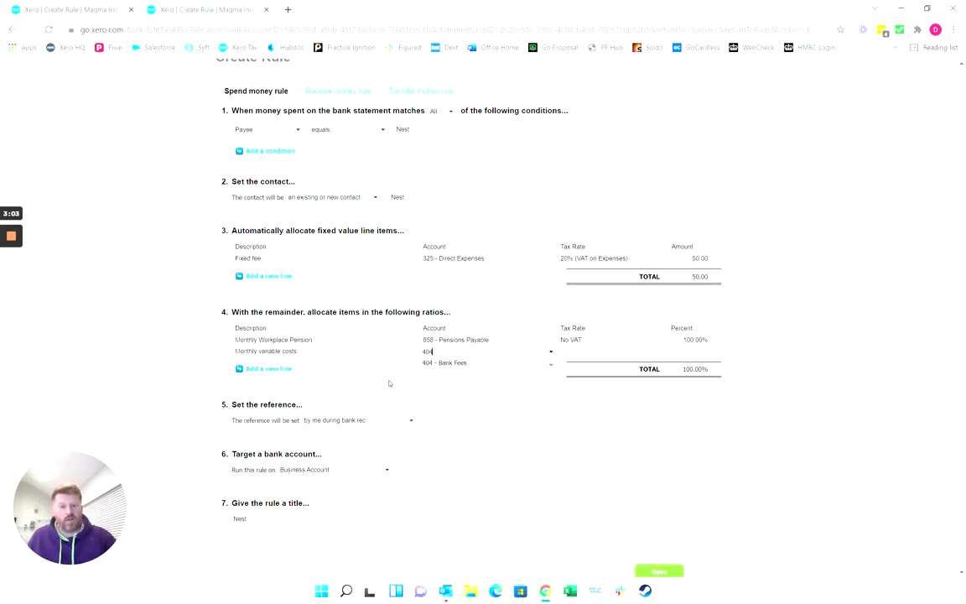
key(Tab)
Split the remainder 75% to the Monthly Workplace Pension line and 25% to the Monthly variable costs line.
key(Tab)
key(shift+Tab)
key(shift+Tab)
key(shift+Tab)
key(shift+Tab)
text(75)
key(Tab)
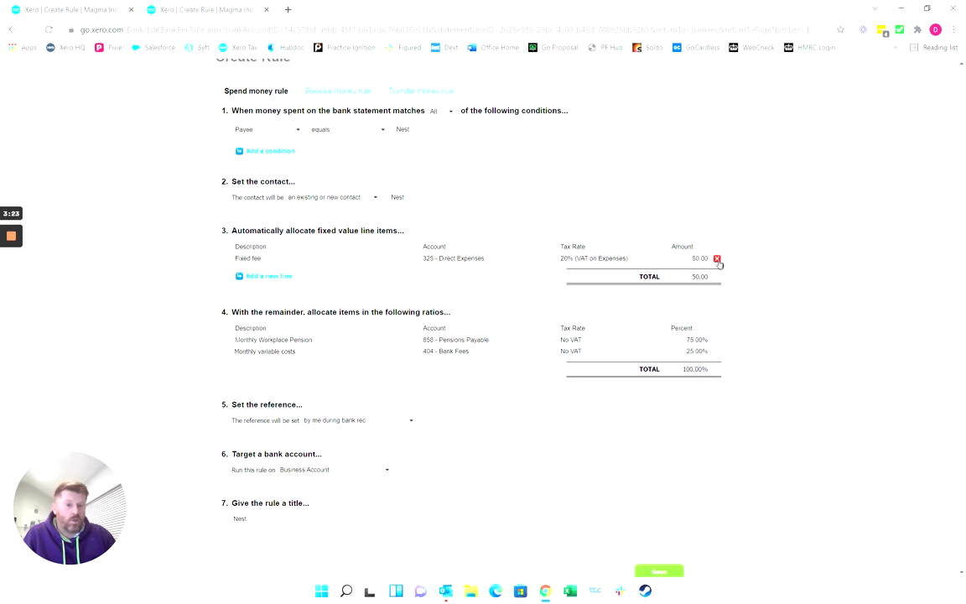
Remove the Fixed fee and Monthly variable costs lines, and set the Monthly Workplace Pension line to 100%.
click(717, 258)
click(717, 334)
click(693, 322)
text(100)
key(Tab)
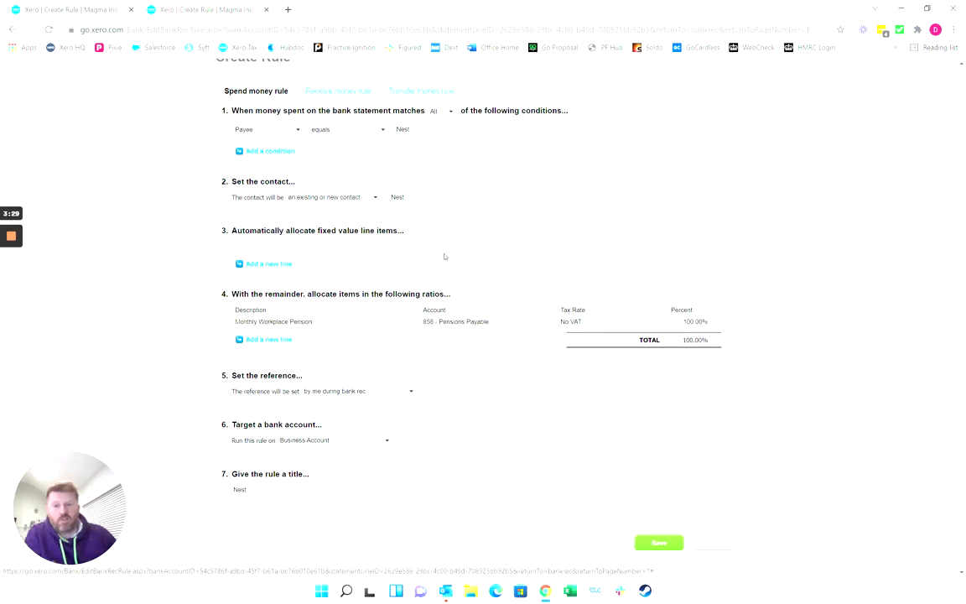
Set the rule's reference to be taken from the Reference and save the bank rule.
click(413, 391)
click(411, 392)
click(359, 402)
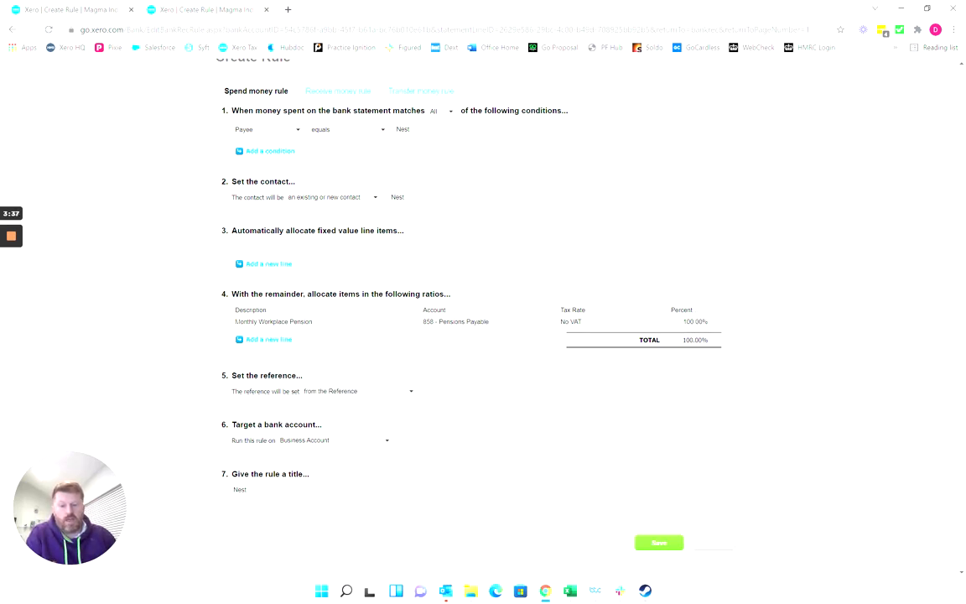
click(660, 543)
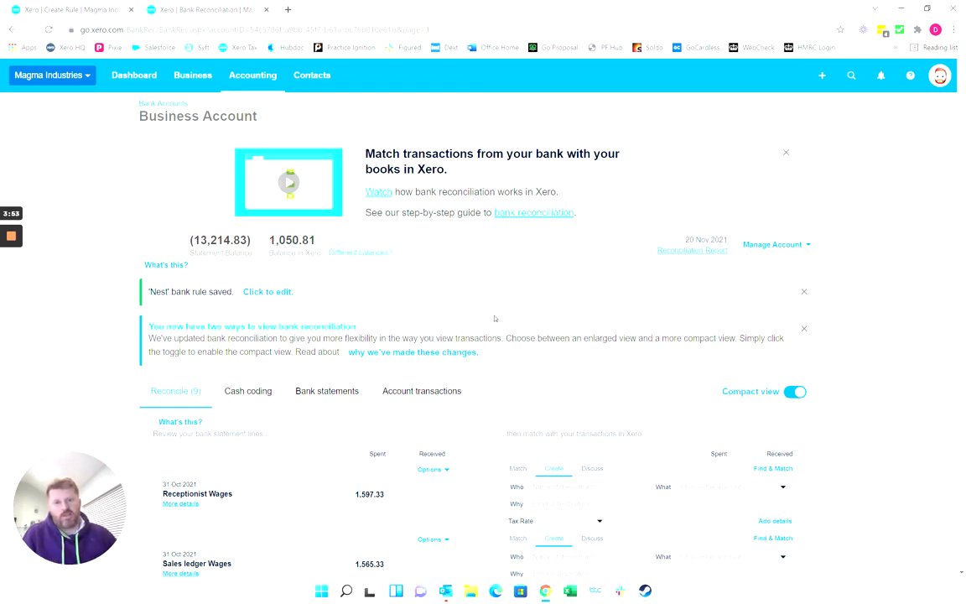
Reconcile the Nest statement line of 15 Nov 2021 by accepting the suggested Nest rule.
scroll(504, 291, down, 3)
scroll(523, 285, down, 5)
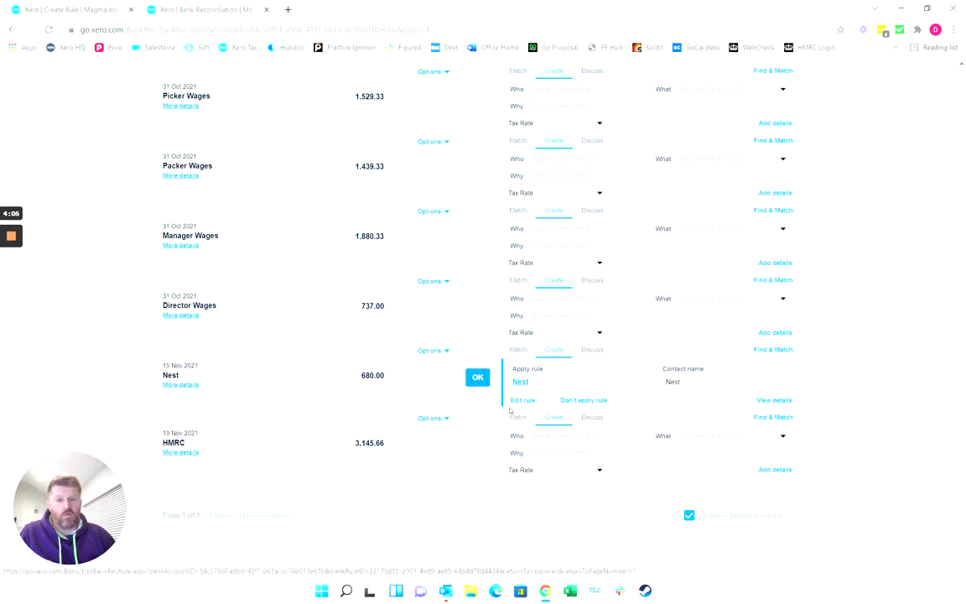
click(477, 379)
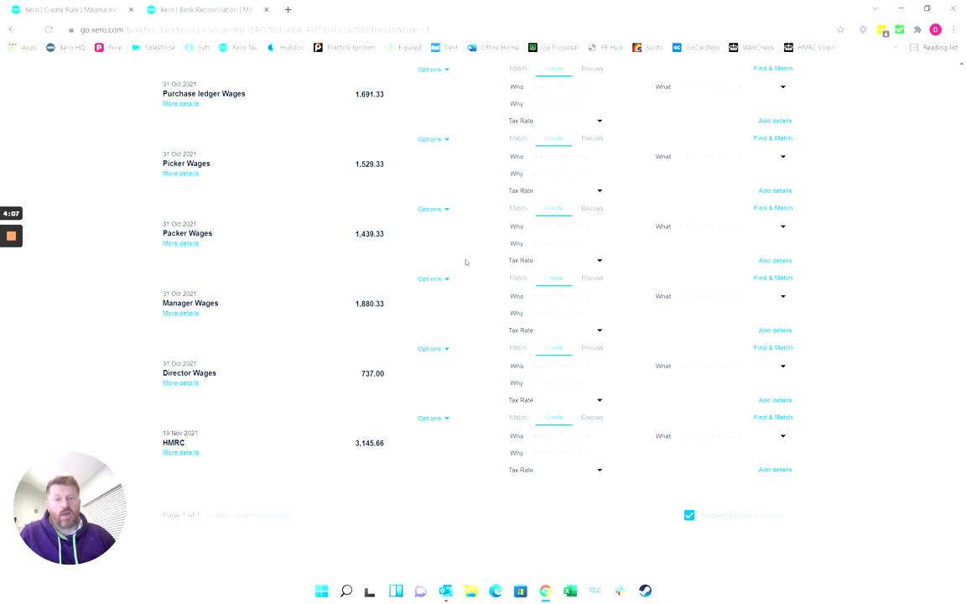